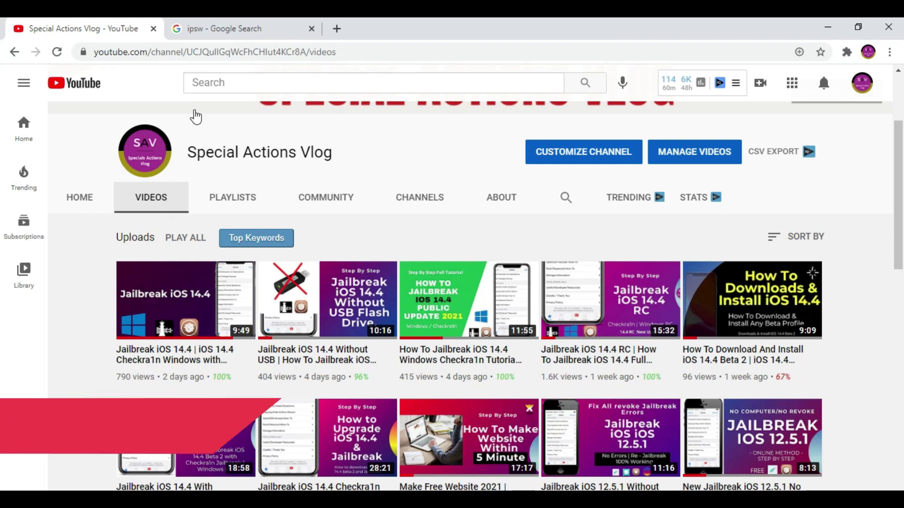
Bring up the Google results for 'ipsw' in their tab and dismiss the search suggestions.
left_click(231, 28)
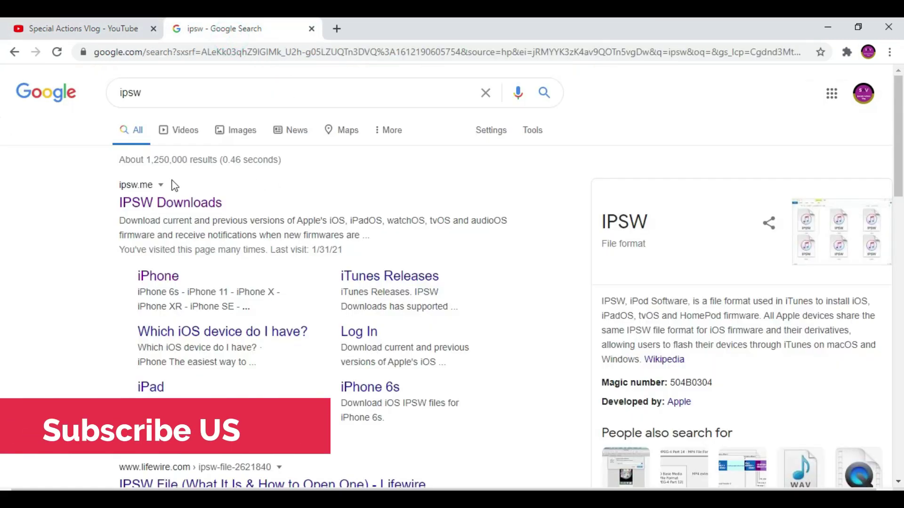
left_click(160, 93)
left_click_drag(160, 93, 106, 89)
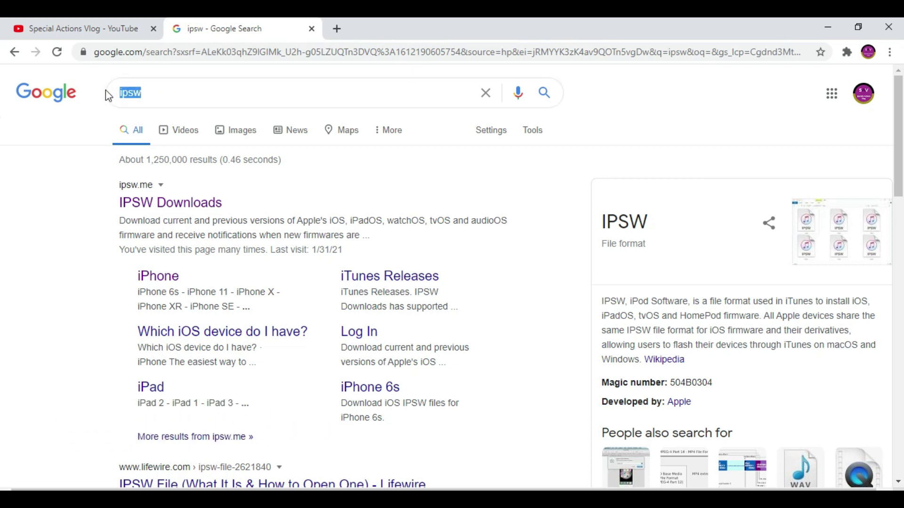
left_click(147, 97)
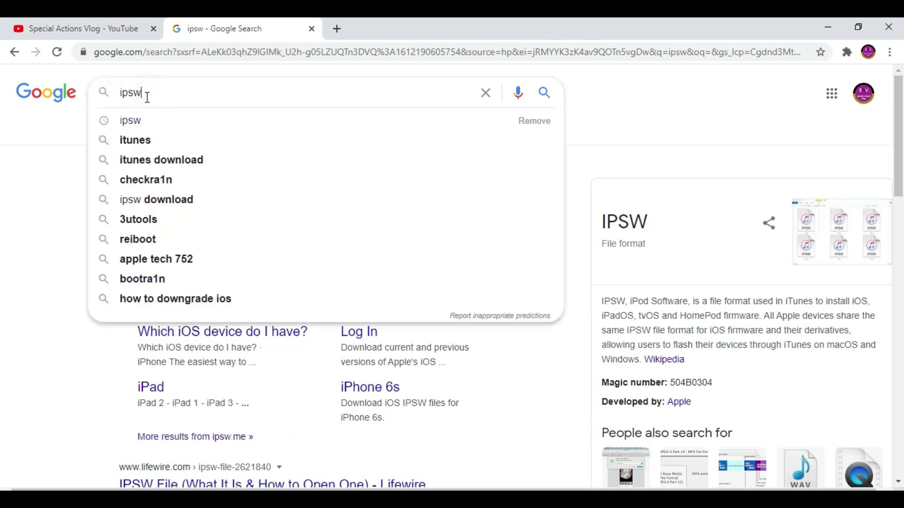
left_click(46, 143)
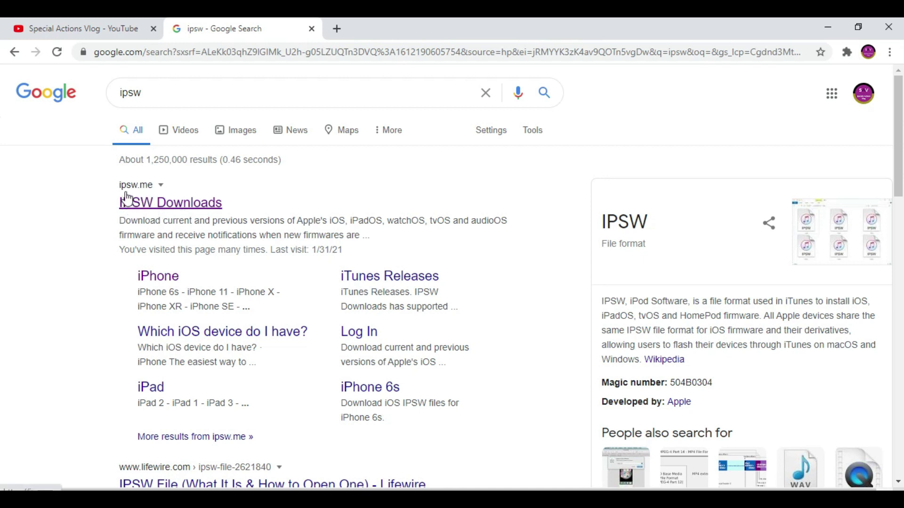
Open the ipsw.me IPSW Downloads site and choose the iPhone category.
left_click(170, 211)
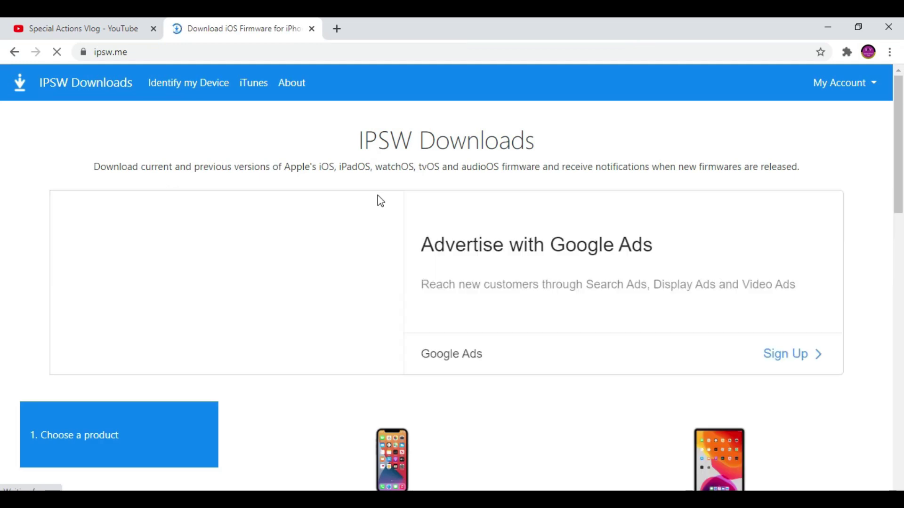
scroll(524, 365, "down", 4)
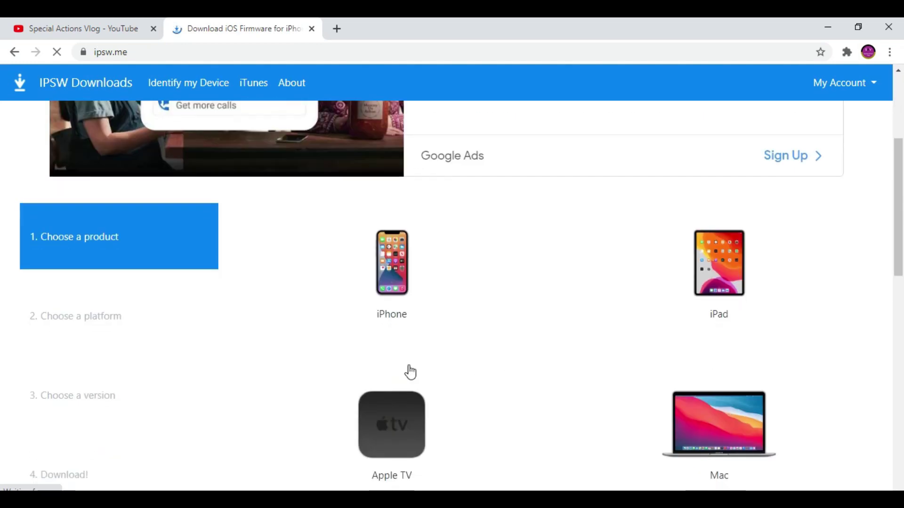
left_click(392, 283)
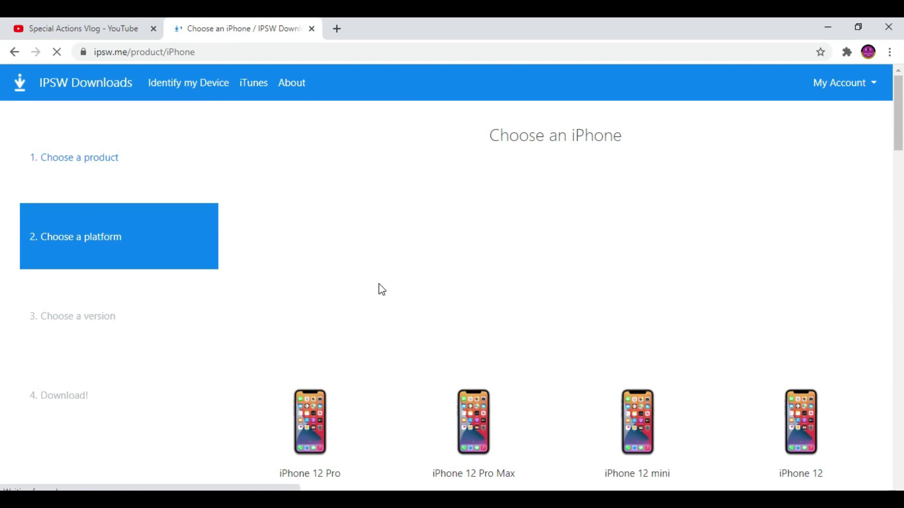
Scroll the iPhone model list down to the iPhone 7 models.
scroll(380, 289, "down", 3)
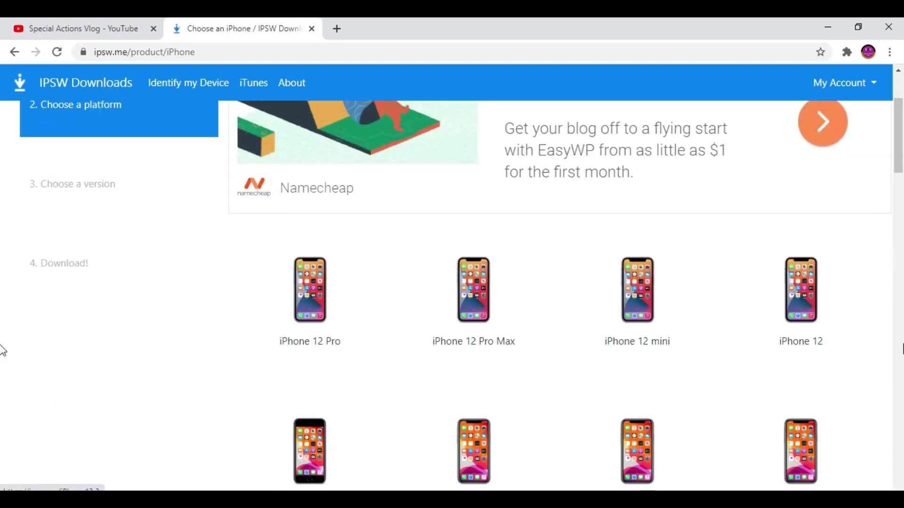
scroll(500, 323, "down", 5)
scroll(462, 315, "down", 4)
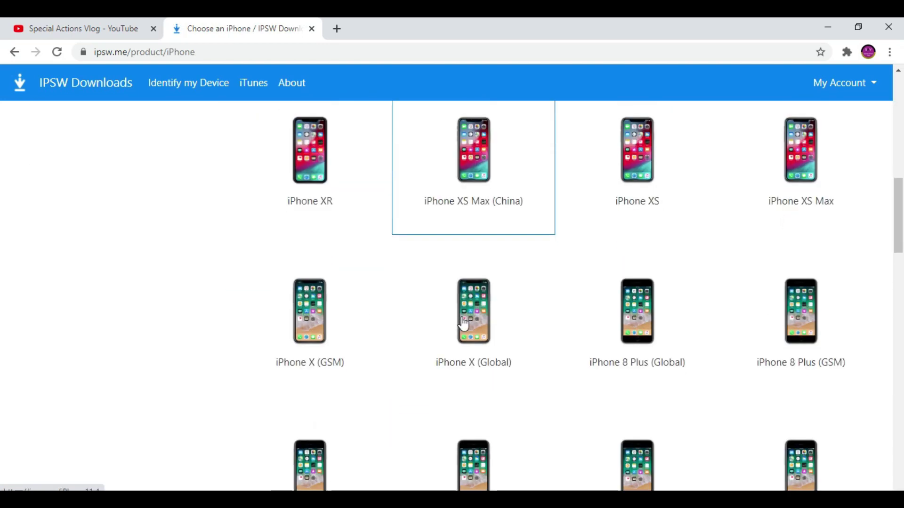
scroll(462, 325, "down", 3)
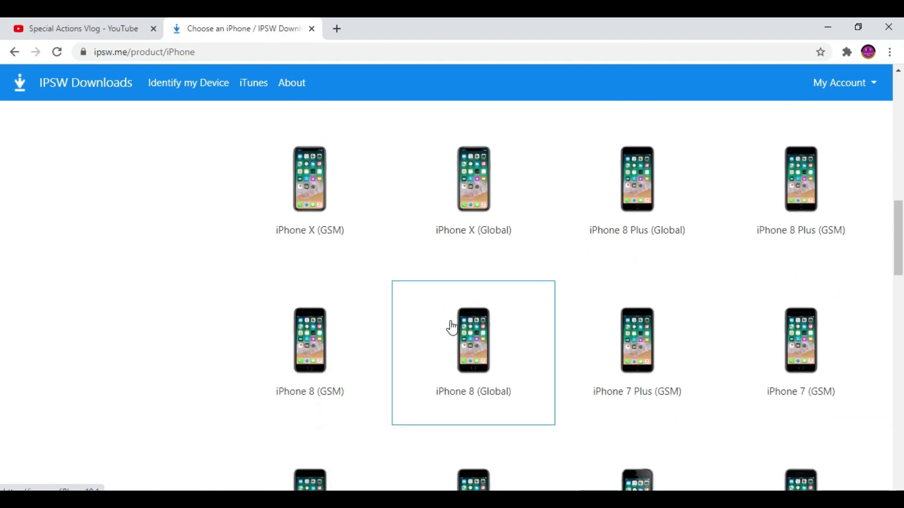
scroll(462, 308, "down", 1)
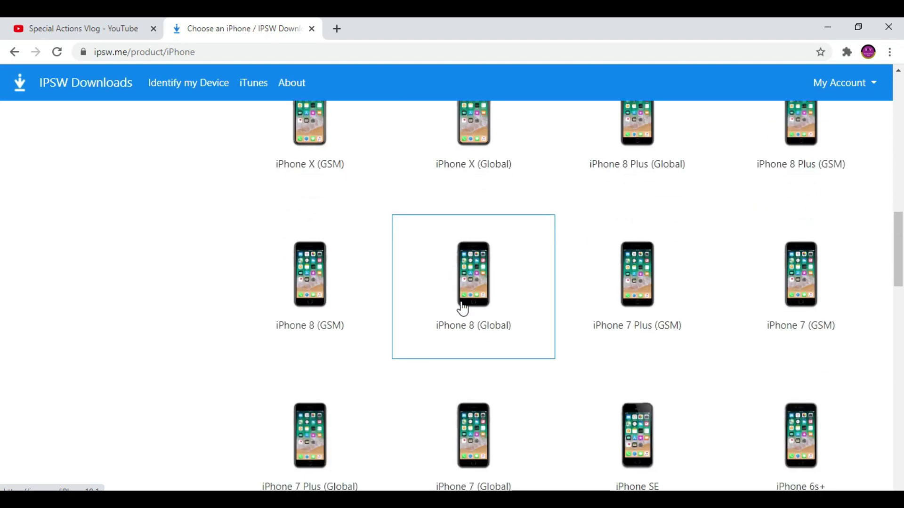
scroll(463, 308, "down", 2)
scroll(461, 307, "down", 3)
scroll(461, 307, "up", 3)
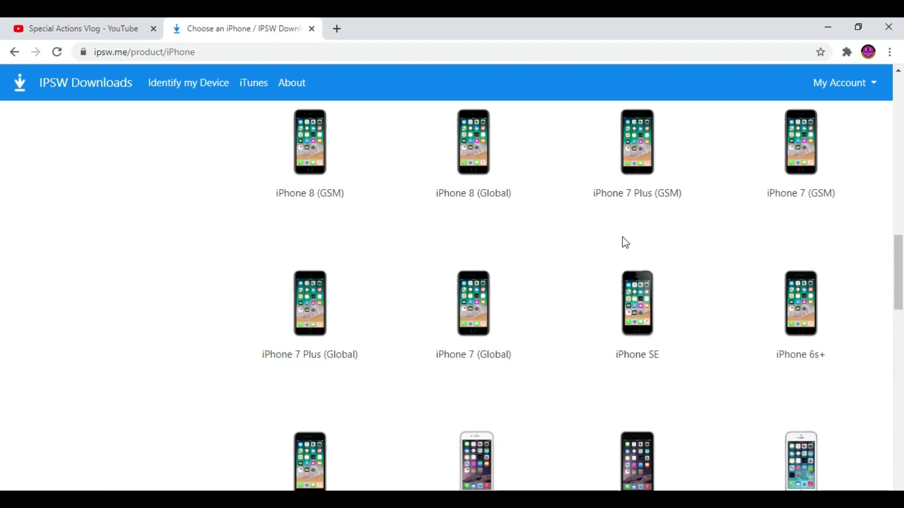
Open the iPhone 7 firmware list and look over its Signed and Unsigned IPSWs tables.
left_click(808, 160)
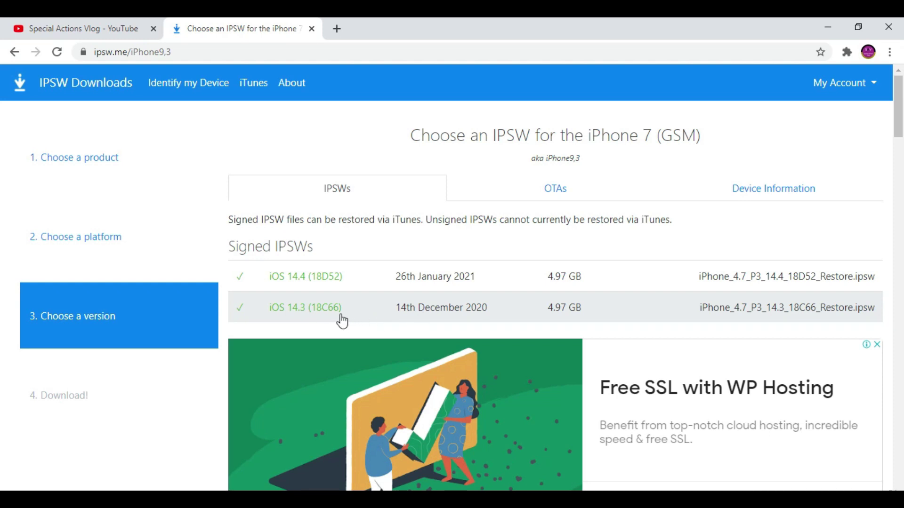
scroll(343, 320, "down", 5)
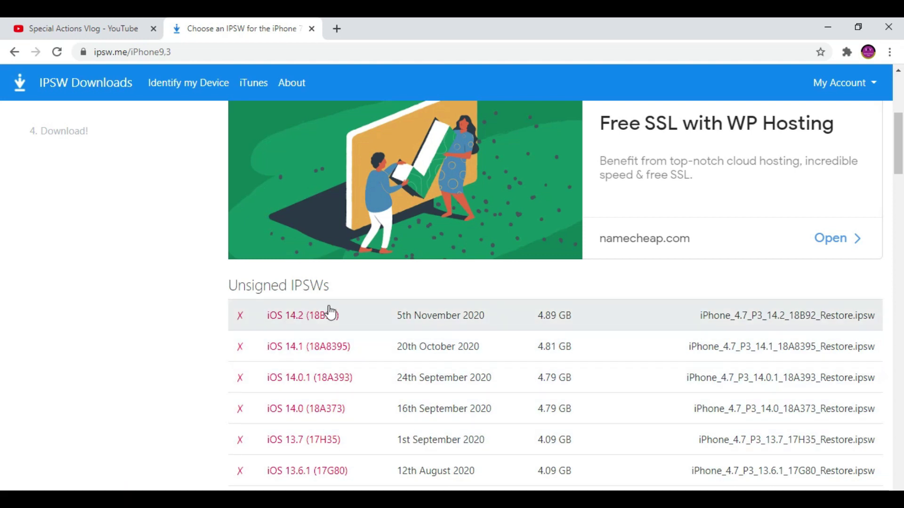
scroll(312, 344, "up", 5)
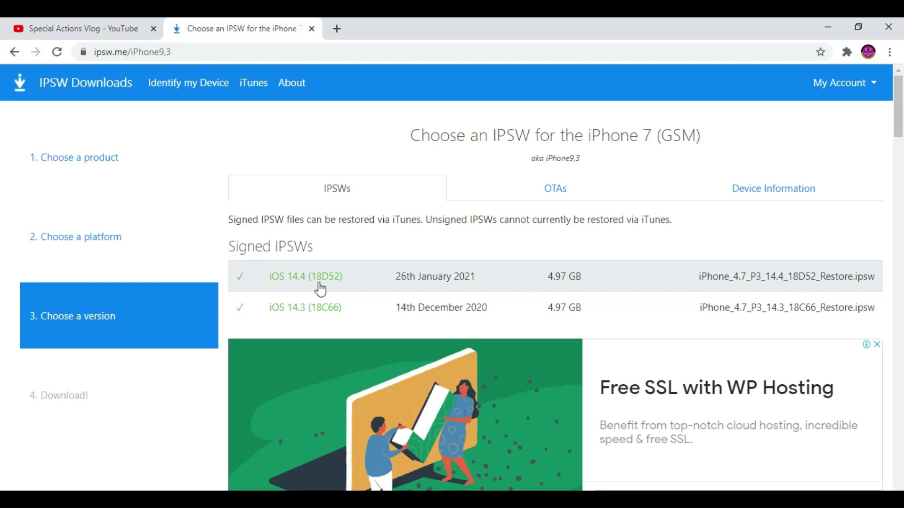
Open the iOS 14.3 (18C66) firmware page and request its 4.97 GB download.
left_click(321, 316)
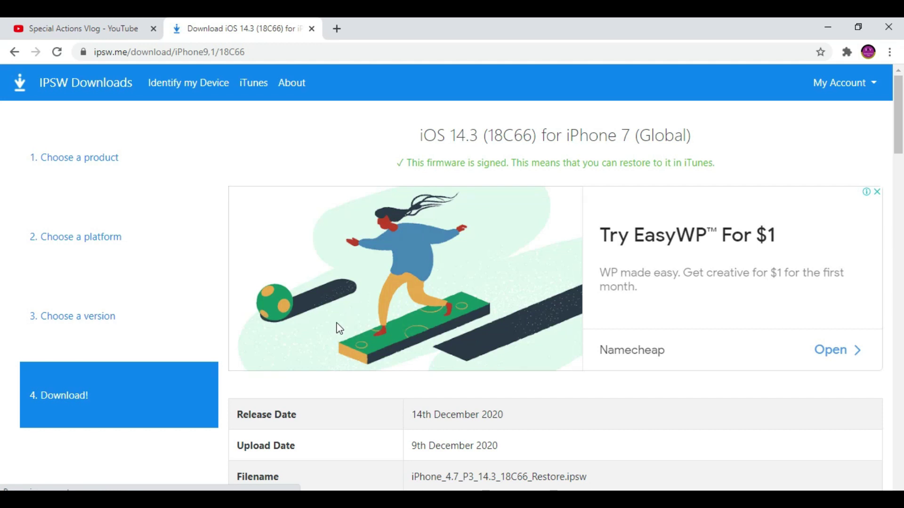
scroll(337, 327, "down", 8)
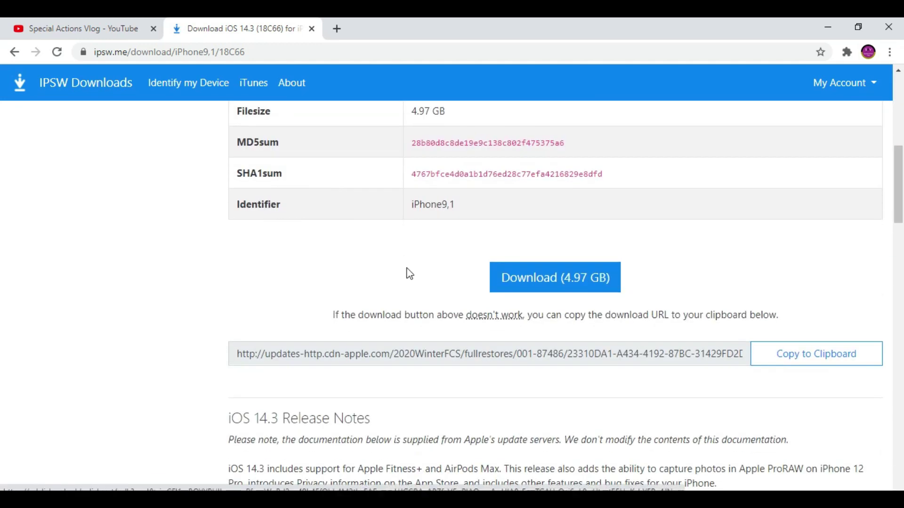
left_click(584, 282)
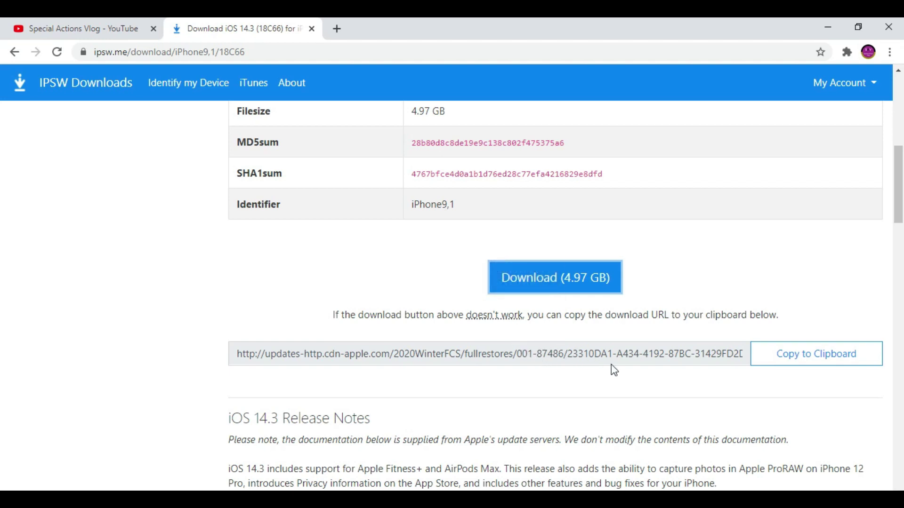
left_click(551, 292)
Start the iPhone_4.7_P3_14.3_18C66_Restore.ipsw download from the copied link, then minimize Chrome and the Downloads folder.
mouse_move(511, 322)
left_click(827, 366)
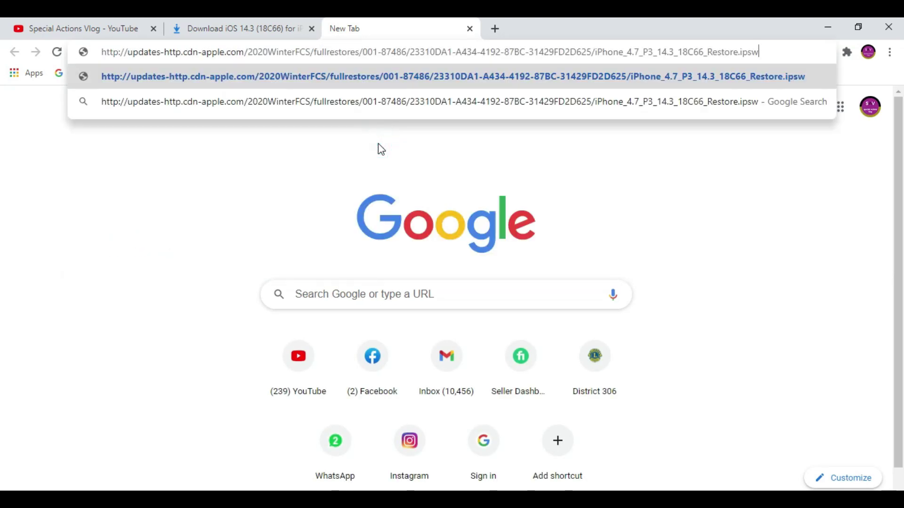
key("Return")
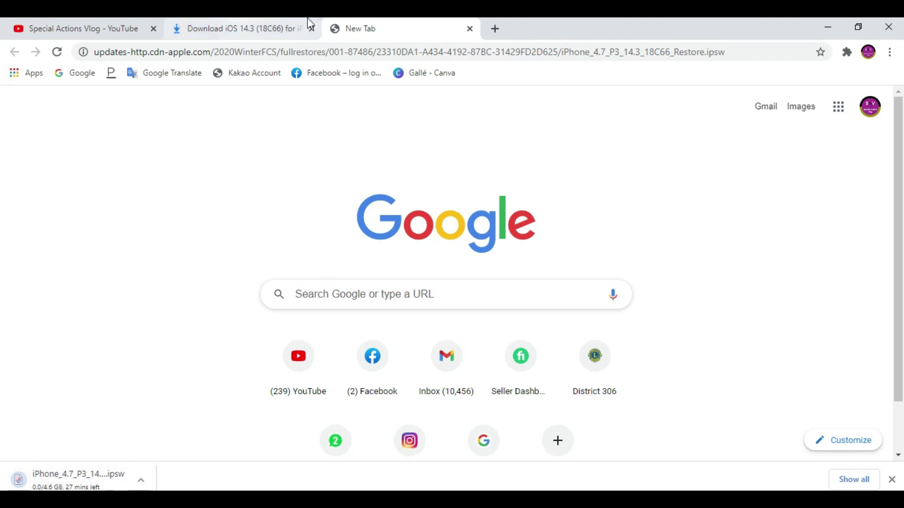
left_click(827, 24)
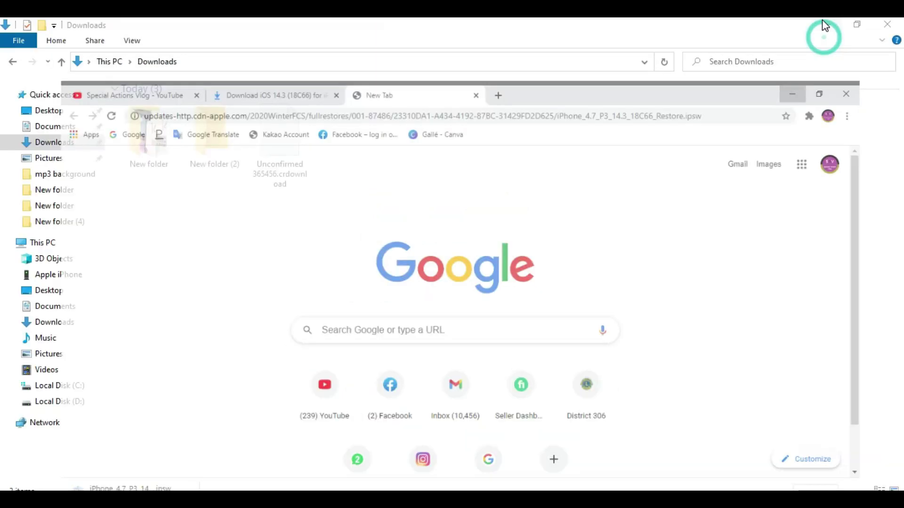
left_click(810, 29)
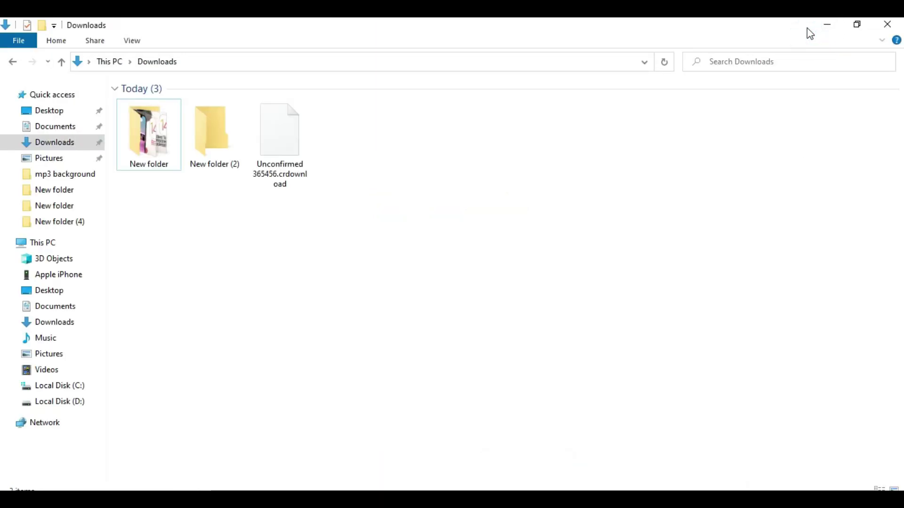
left_click(825, 26)
Launch iTunes from the recent apps in Windows Search.
left_click(156, 347)
key("super+s")
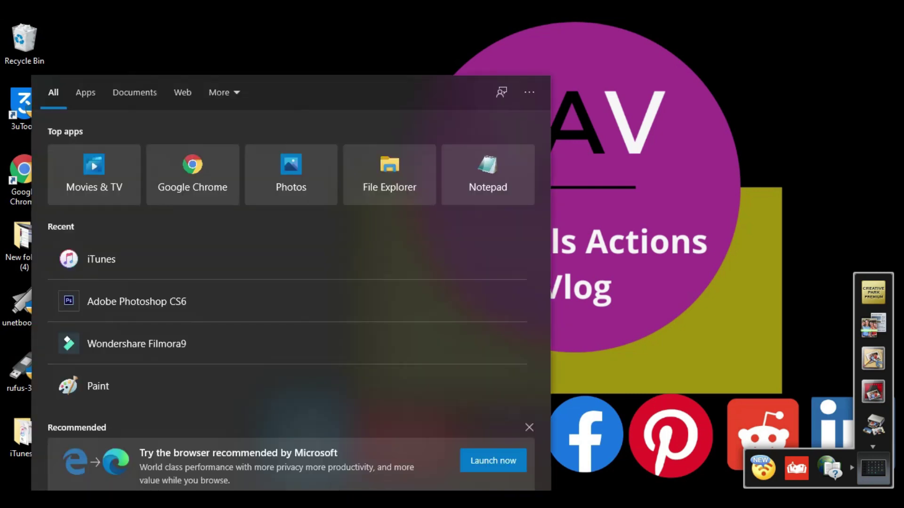
left_click(132, 267)
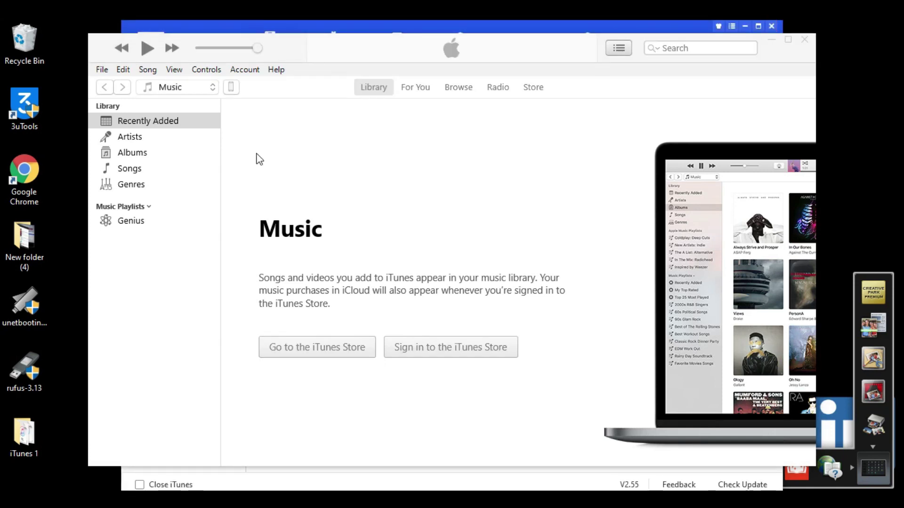
Show the iPhone 7 summary page and close the Apple iPhone storage window.
left_click(231, 88)
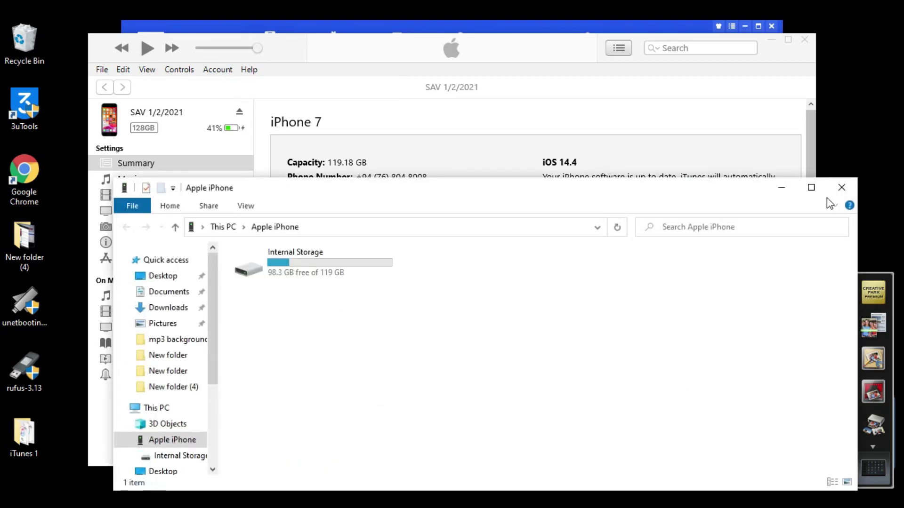
left_click(835, 188)
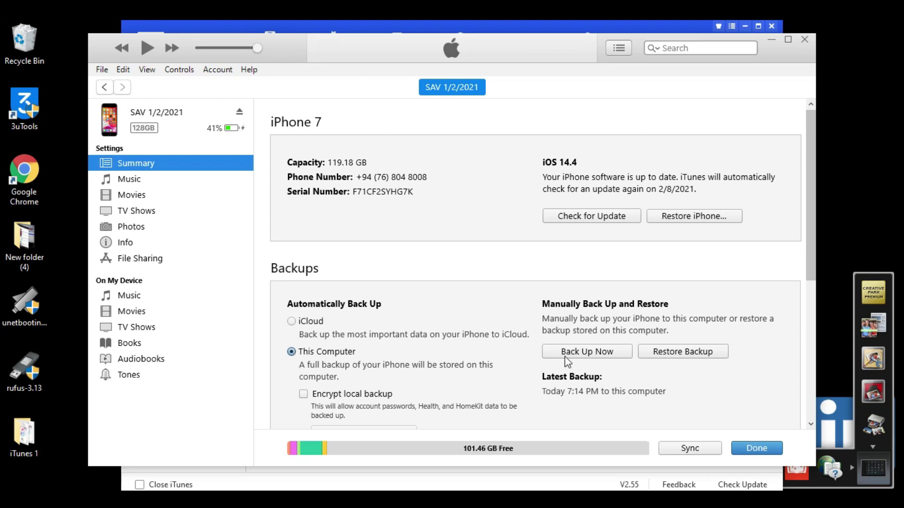
Back up the iPhone 7 to this computer with Back Up Now, then open Windows Search.
left_click(571, 356)
key("super+s")
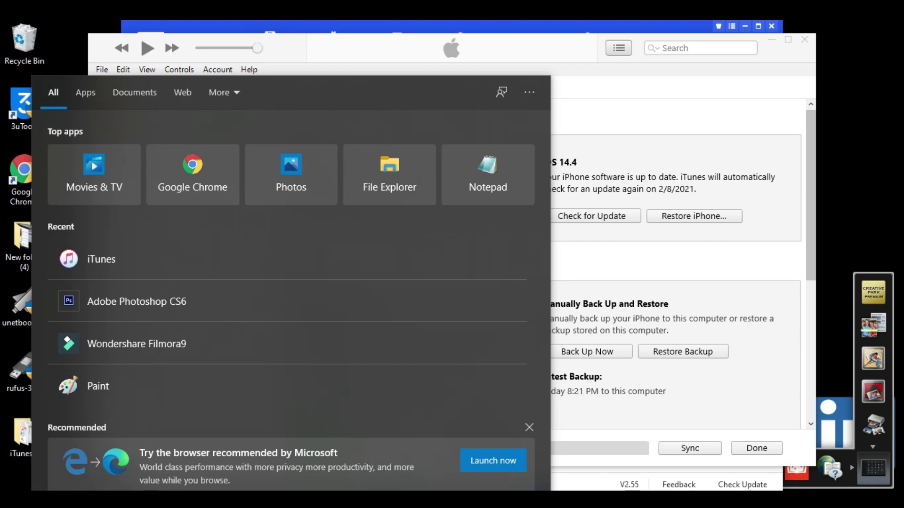
Launch Run from Windows Search with %APPDATA%/ in its Open box.
type("run")
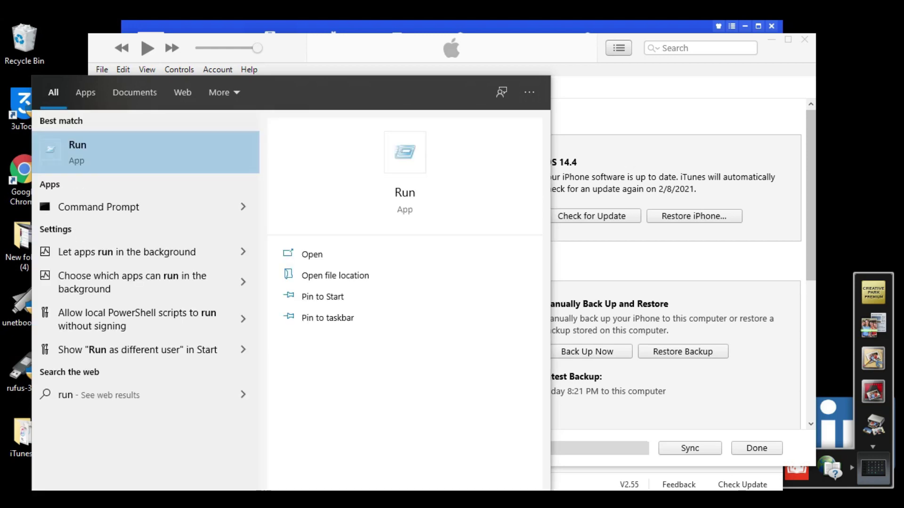
left_click(152, 157)
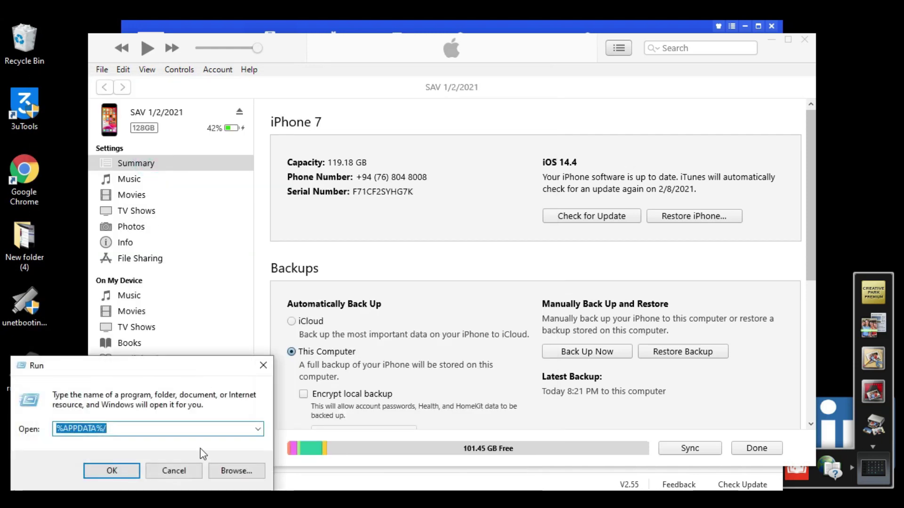
left_click_drag(125, 369, 129, 369)
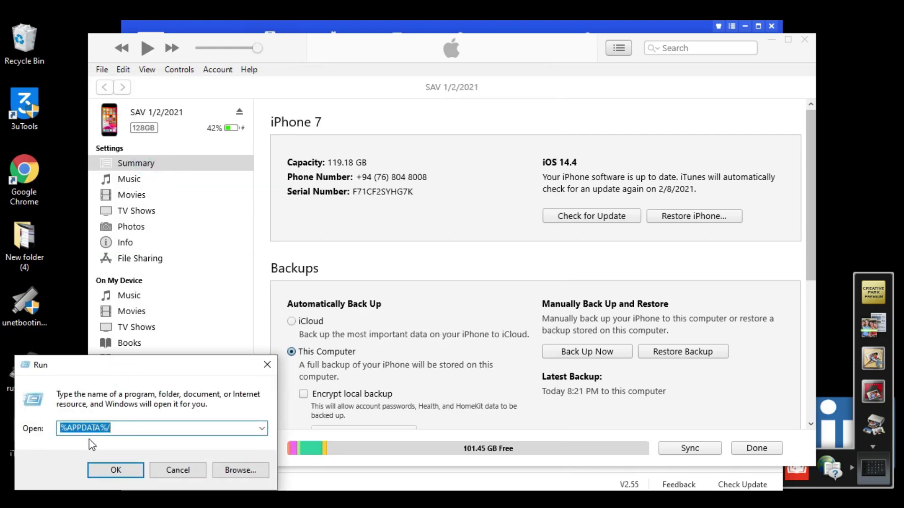
left_click(115, 429)
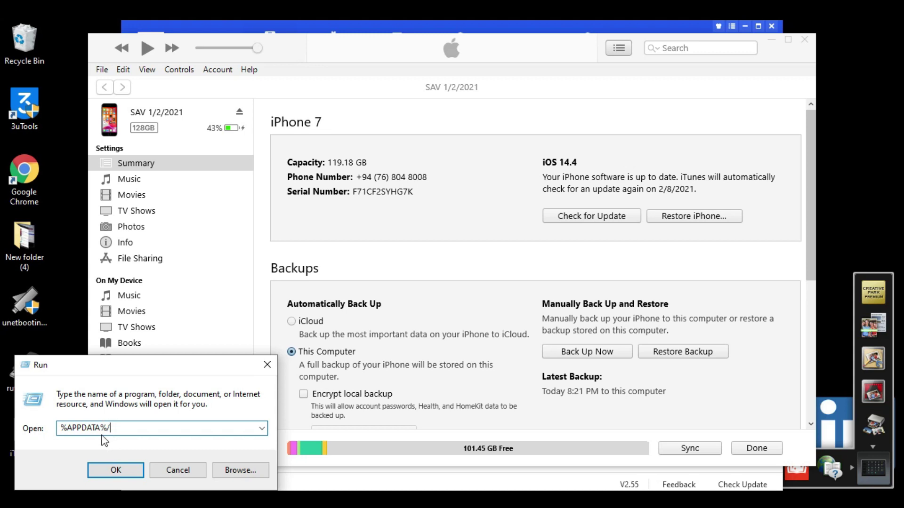
Go to %APPDATA%\Apple Computer\MobileSync\Backup, open the newest backup folder and select its Info file.
left_click(115, 470)
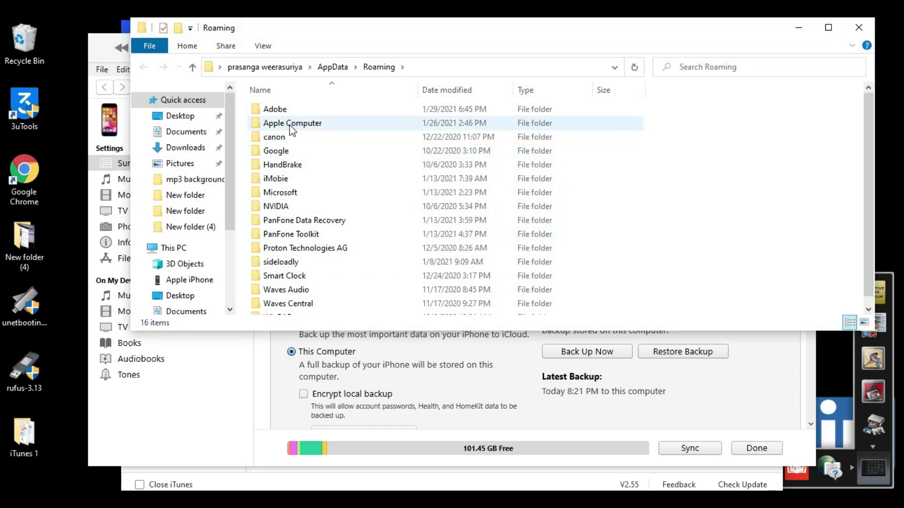
double_click(292, 124)
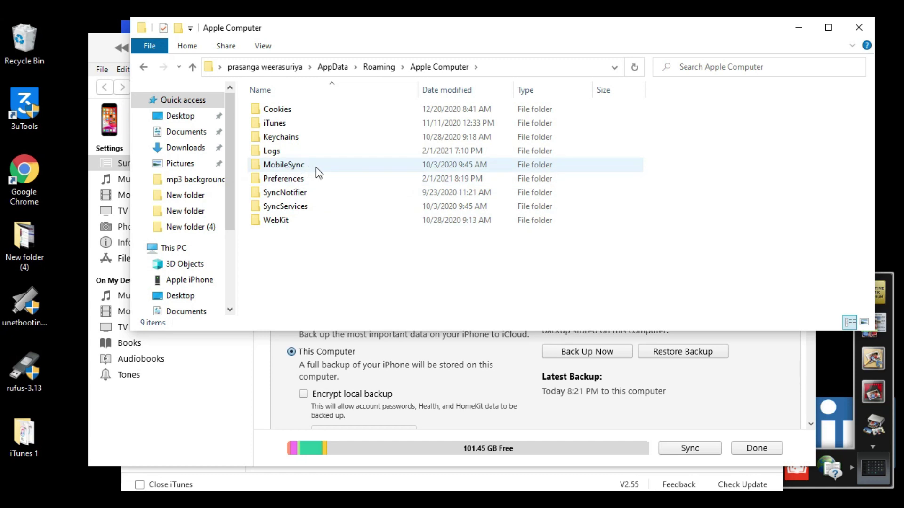
double_click(316, 168)
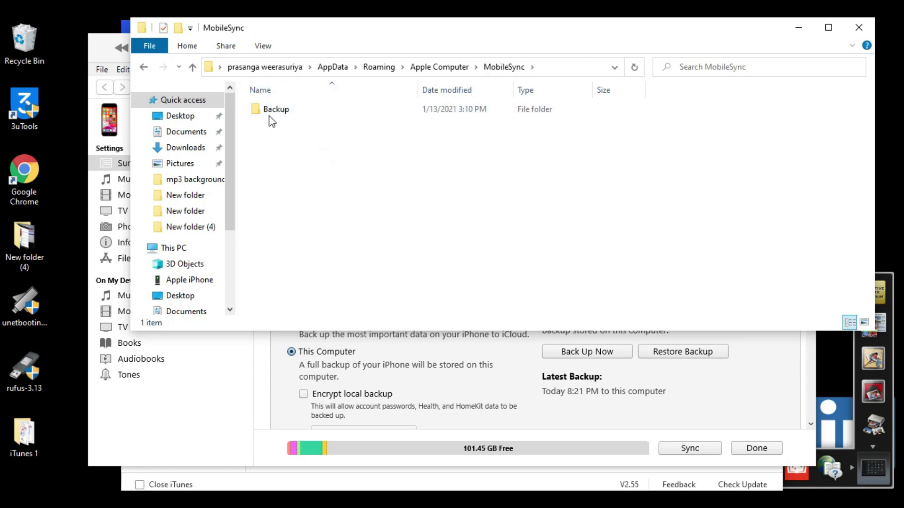
double_click(285, 112)
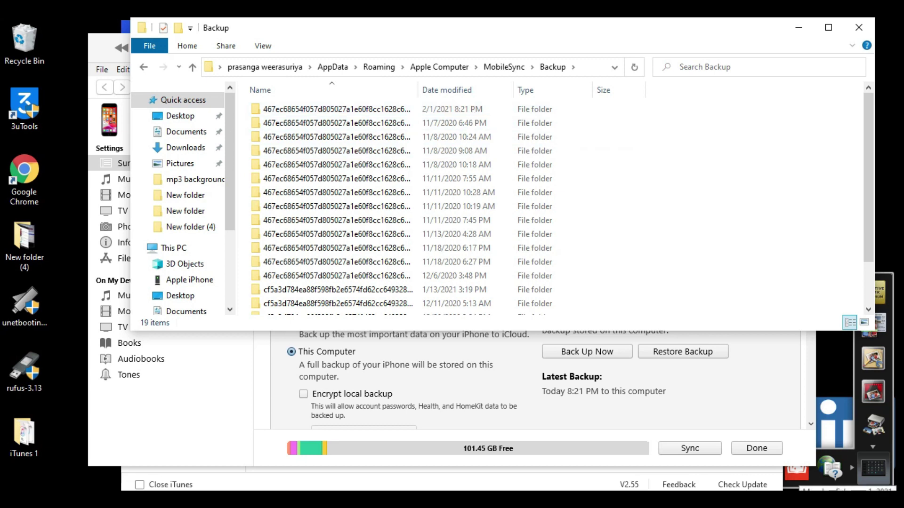
left_click(428, 133)
double_click(428, 133)
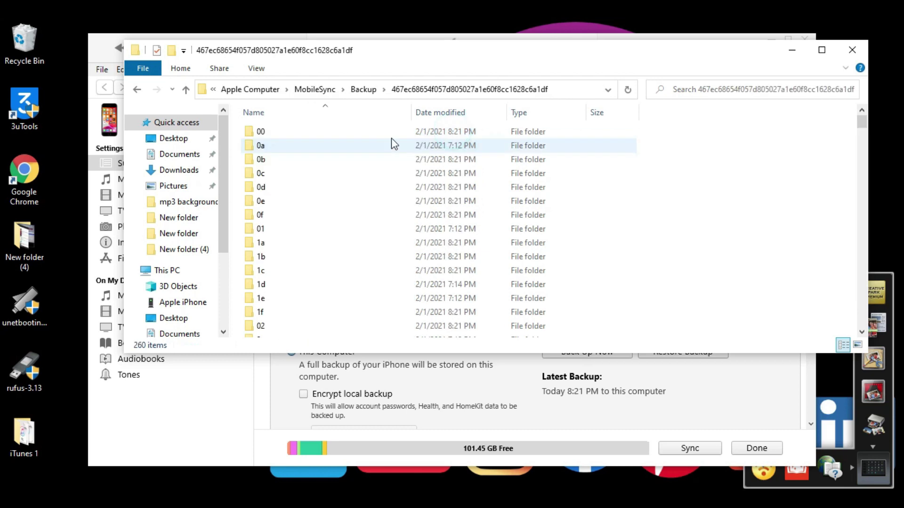
left_click_drag(861, 123, 868, 346)
left_click(269, 288)
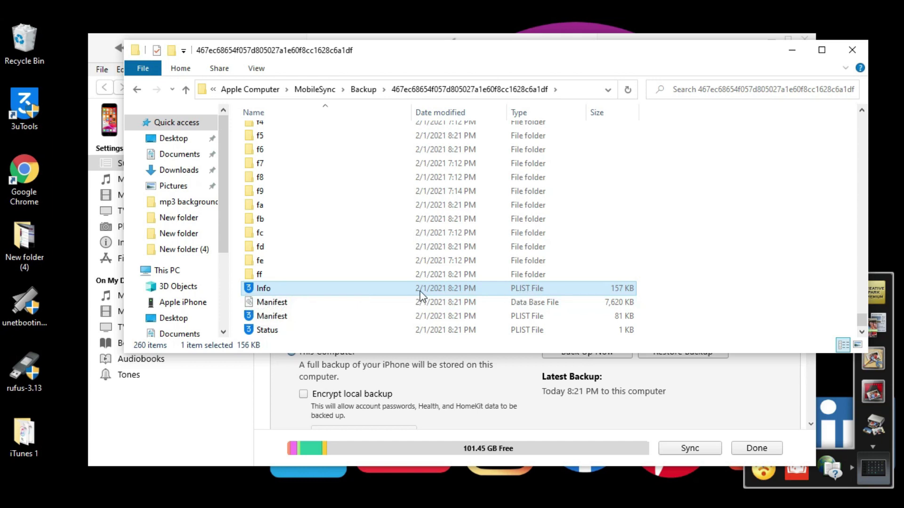
Open the backup's Info file in Notepad and search it for 'product'.
right_click(295, 292)
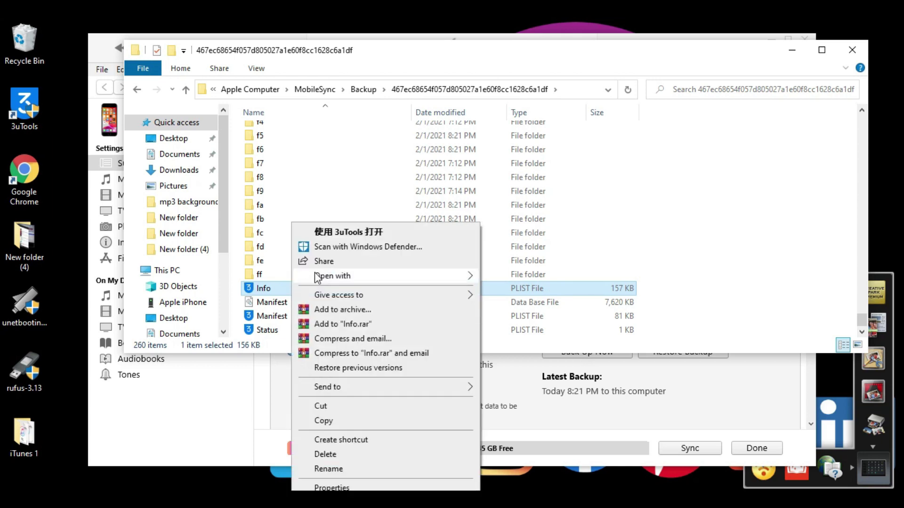
mouse_move(458, 277)
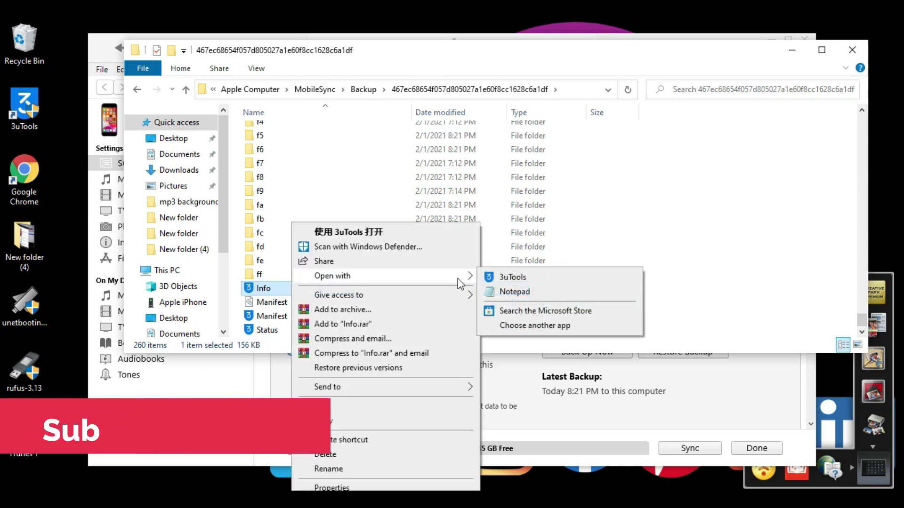
left_click(522, 293)
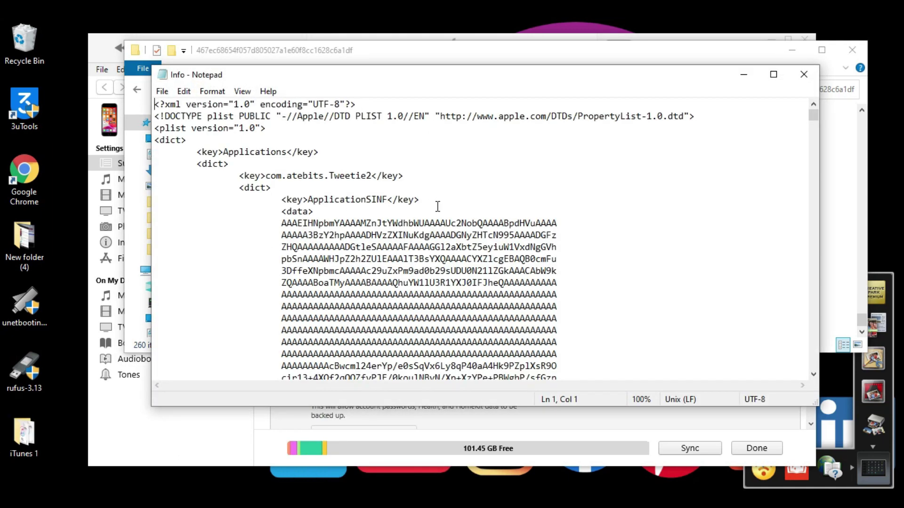
key("ctrl+f")
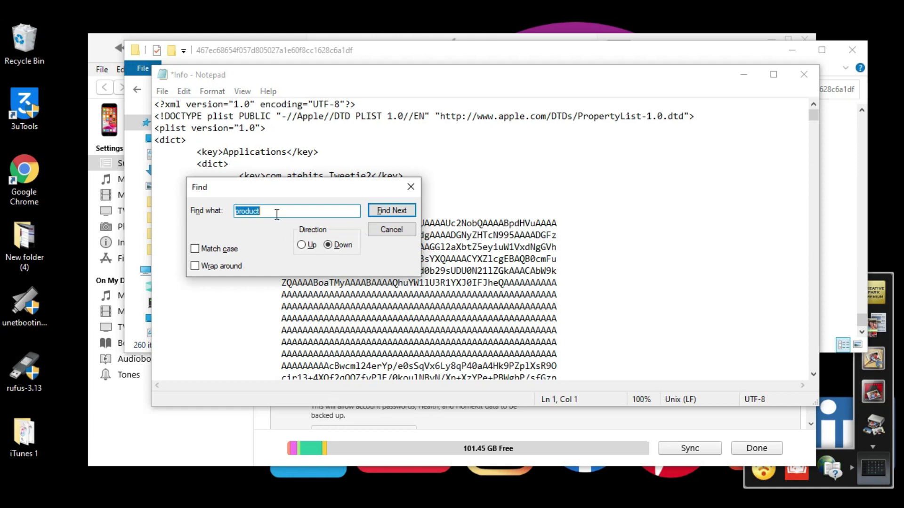
left_click(276, 214)
left_click_drag(264, 210, 236, 213)
left_click(284, 210)
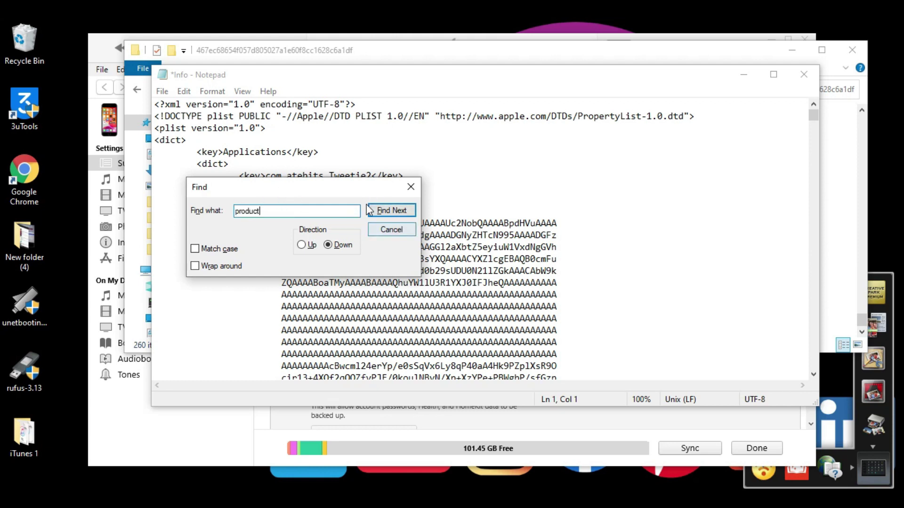
left_click(386, 216)
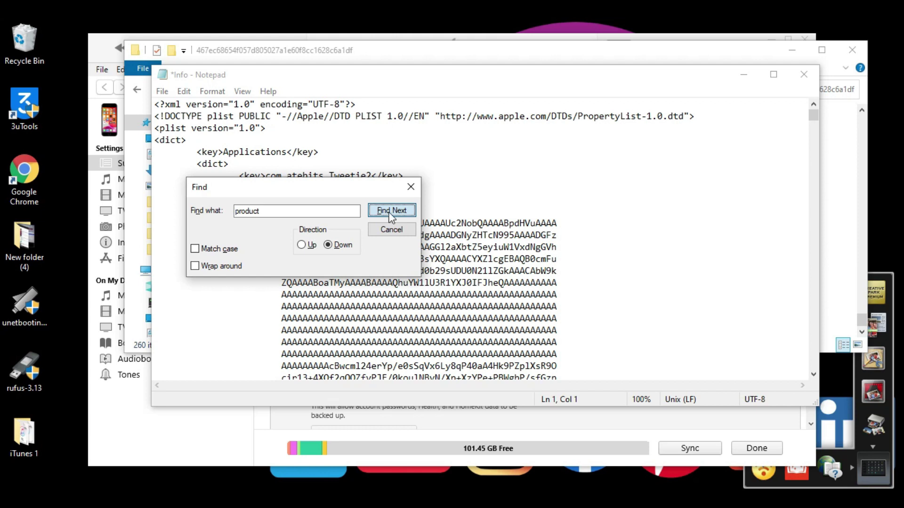
left_click(390, 211)
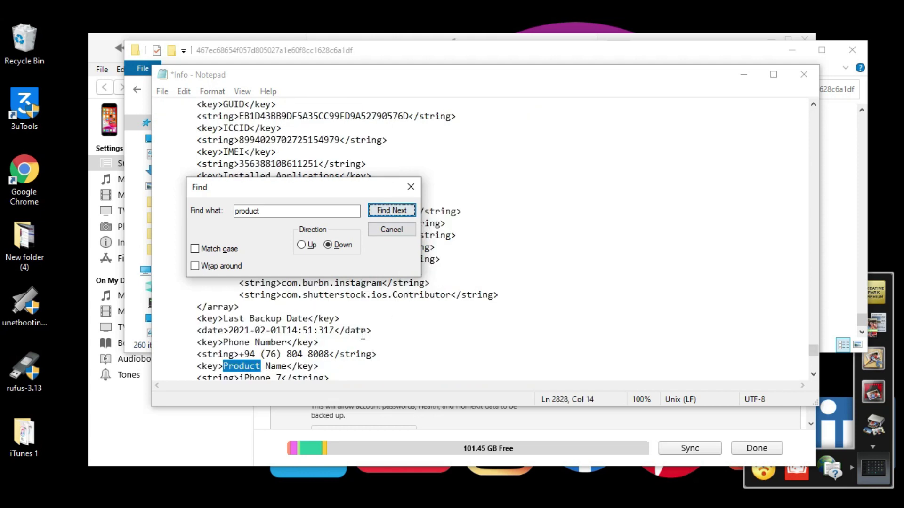
left_click(348, 375)
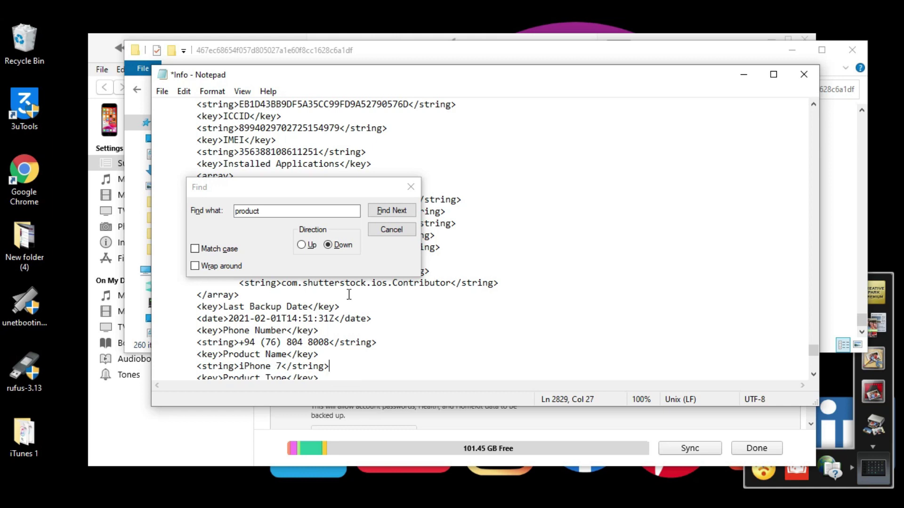
Close the search and change the Product Version value from 14.4 to 14.3.
left_click(411, 187)
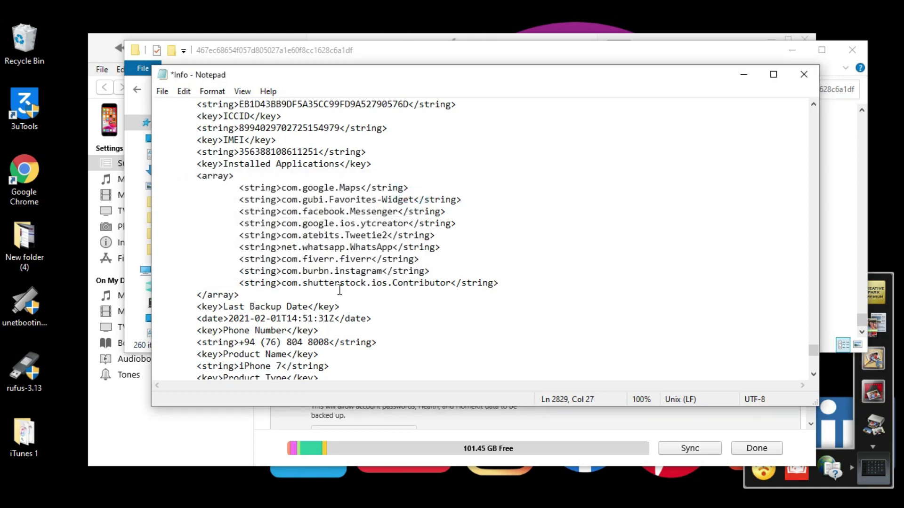
scroll(355, 351, "down", 2)
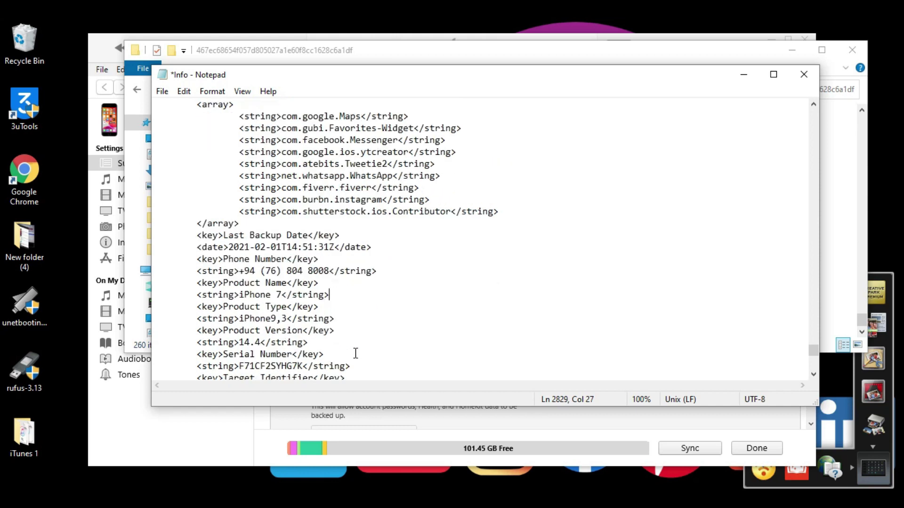
left_click(259, 343)
key("shift+Left")
scroll(290, 313, "down", 2)
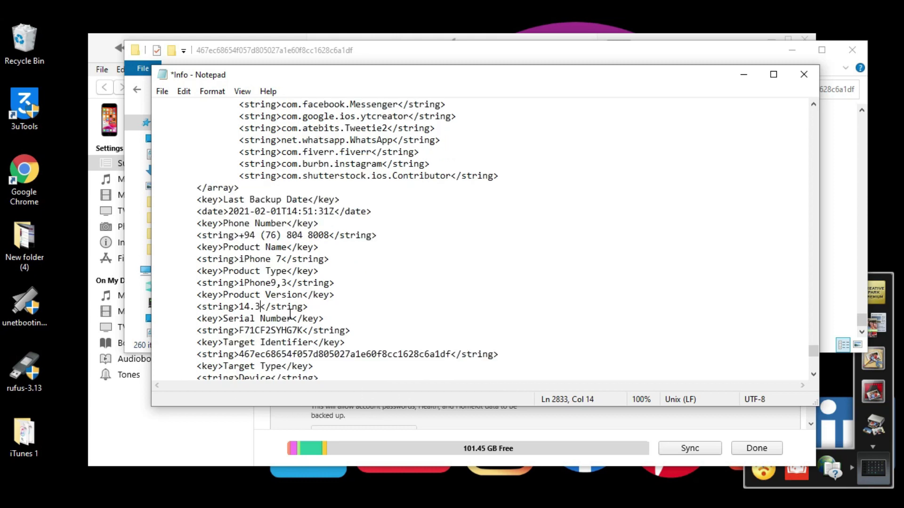
scroll(290, 313, "down", 1)
scroll(290, 314, "down", 1)
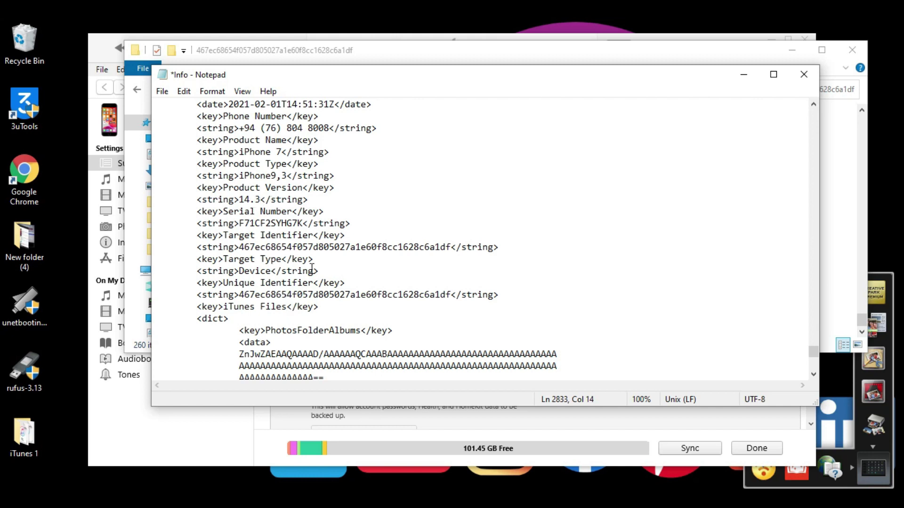
scroll(312, 268, "up", 1)
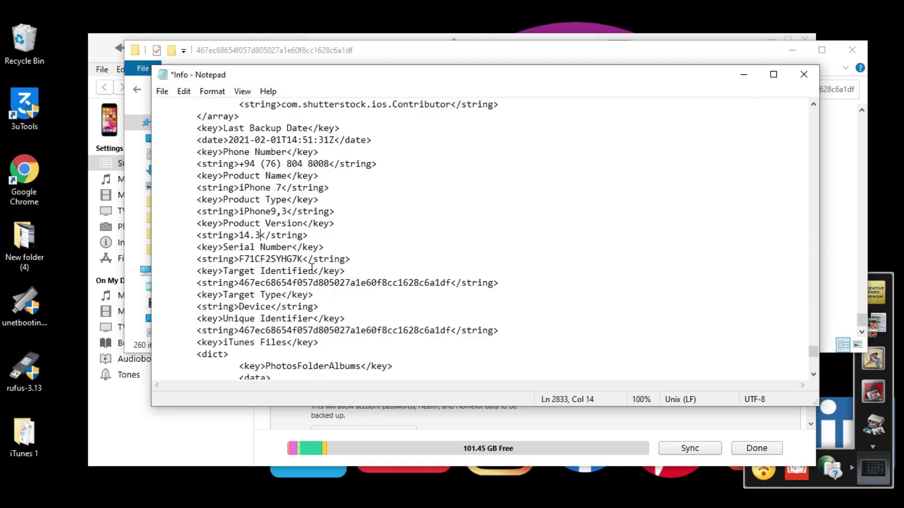
Save the edited Info file, then close Notepad, the backup folder window and 3uTools.
left_click(162, 91)
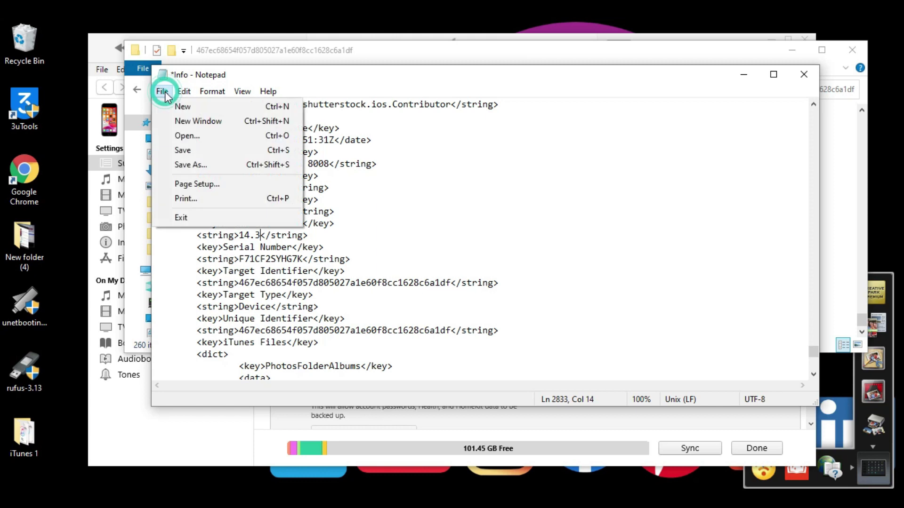
left_click(203, 153)
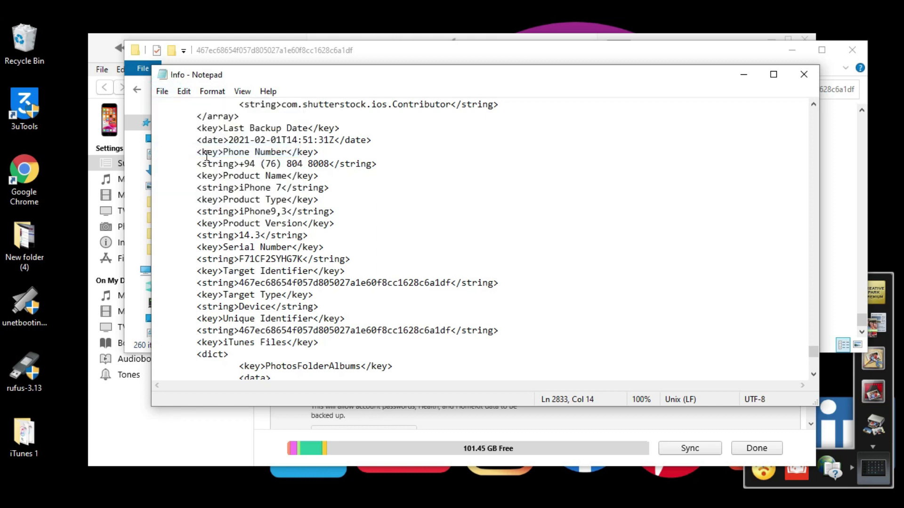
left_click(804, 75)
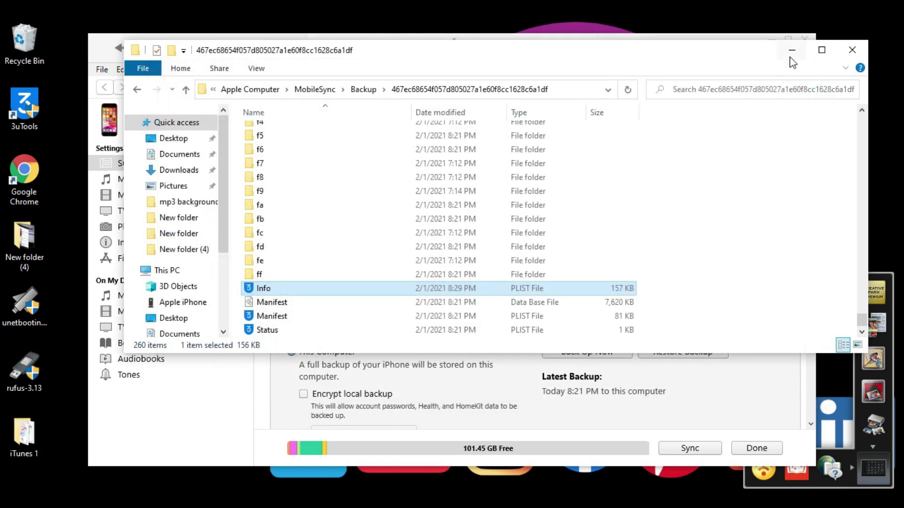
left_click(851, 51)
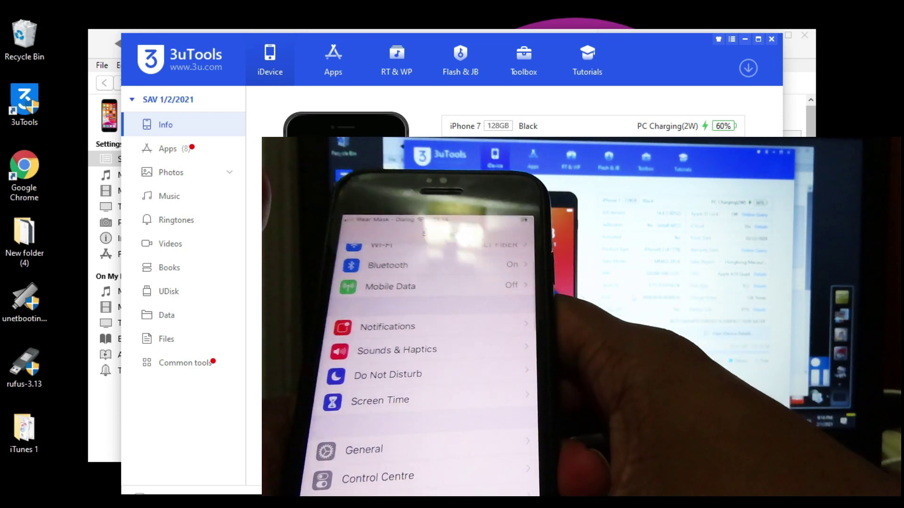
left_click(770, 40)
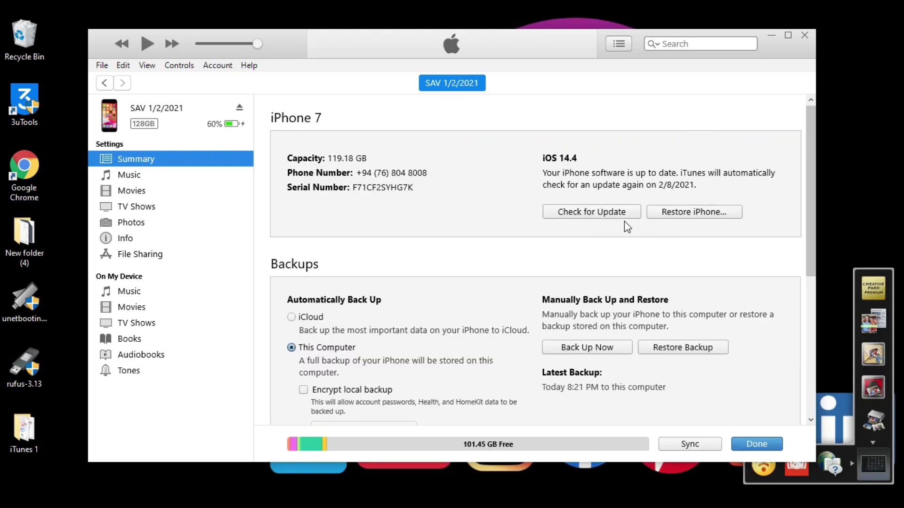
Start a custom update using iPhone_4.7_P3_14.3_18C66_Restore.ipsw from the Downloads folder.
left_click(597, 212)
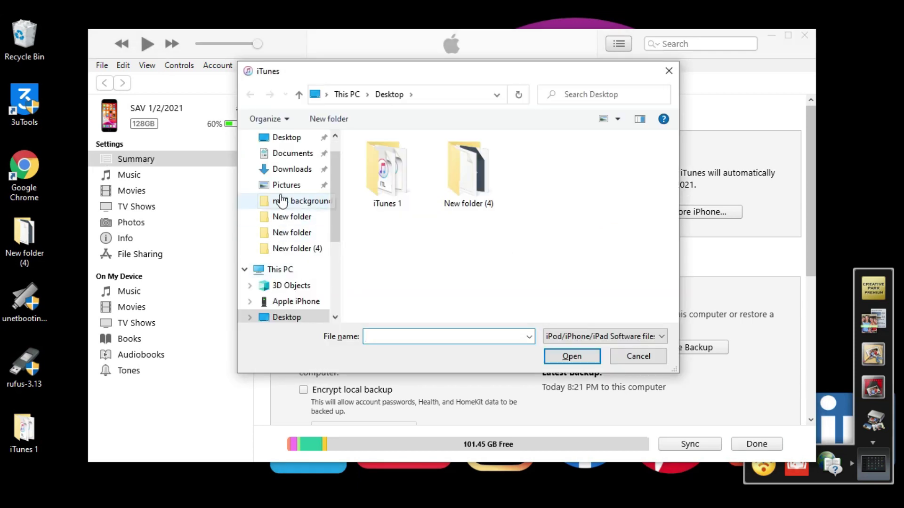
left_click(291, 171)
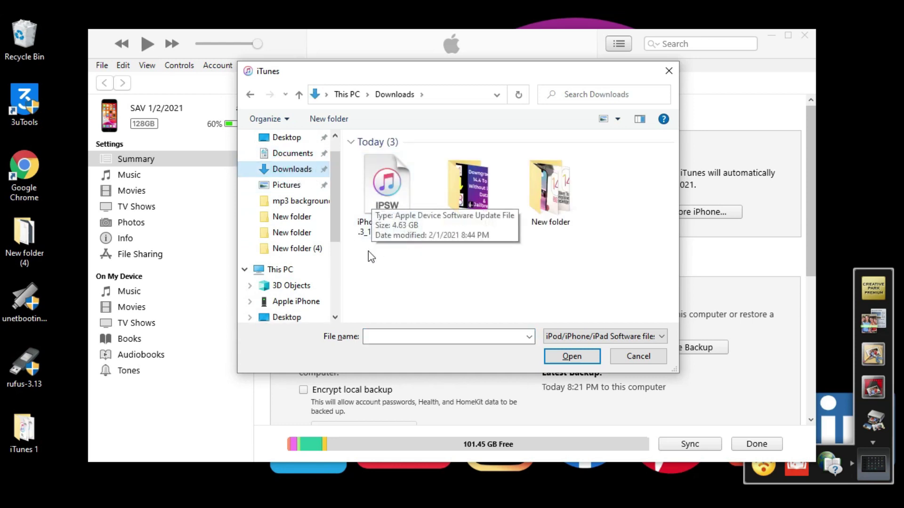
left_click(397, 204)
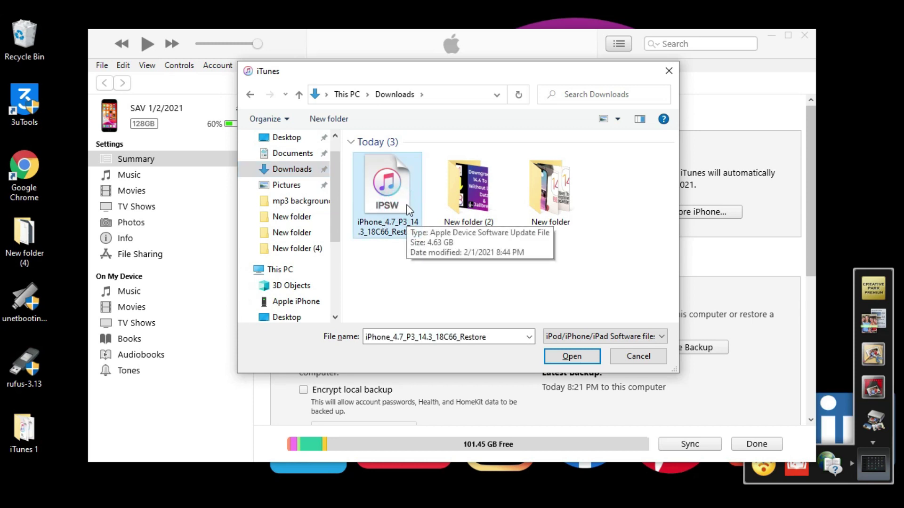
left_click(572, 356)
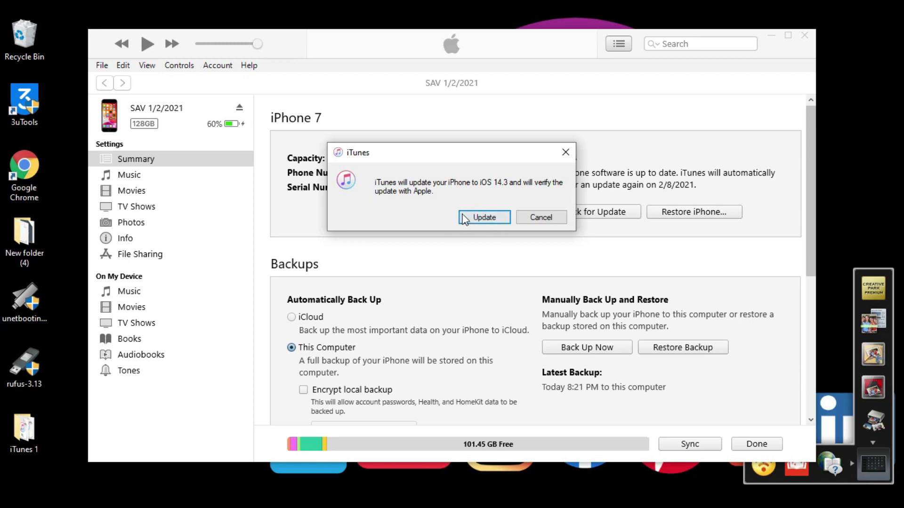
Confirm the iOS 14.3 update and let iTunes extract and install it.
left_click(478, 217)
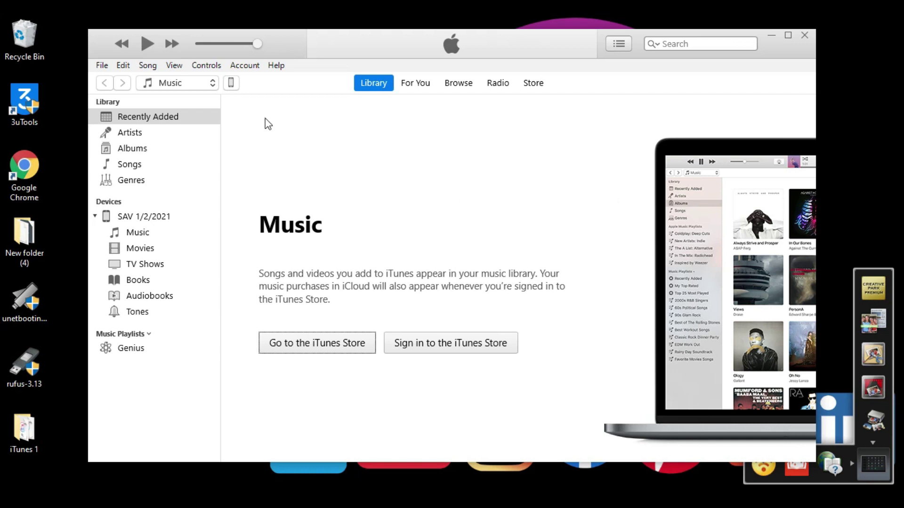
Go to the iPhone 7 summary showing iOS 14.3 and choose Restore Backup.
left_click(231, 84)
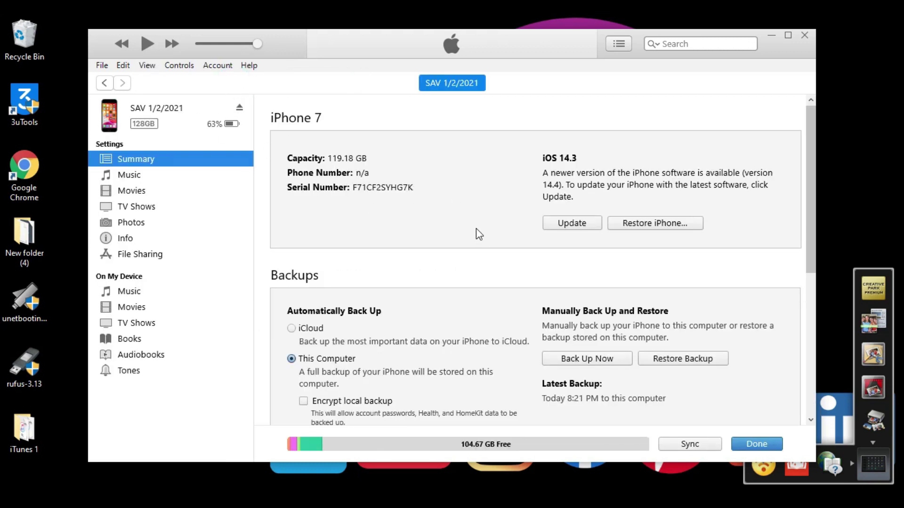
left_click(696, 361)
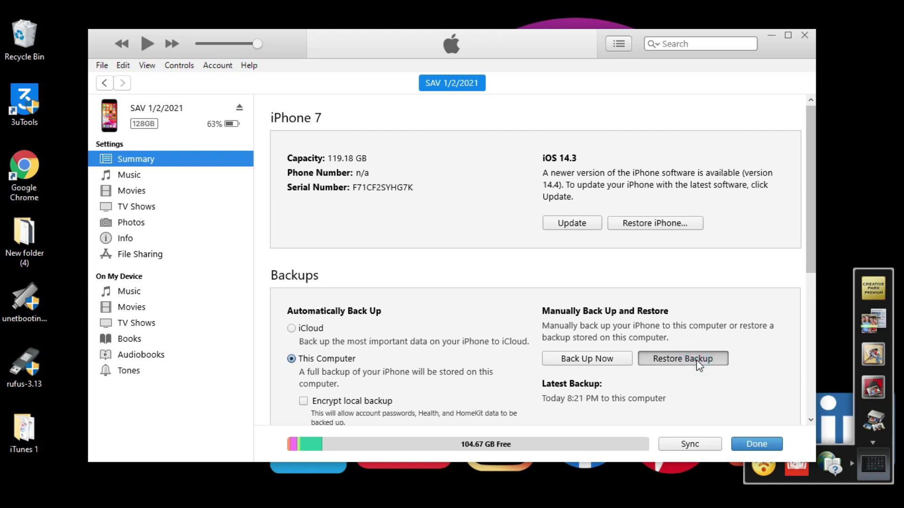
left_click(697, 360)
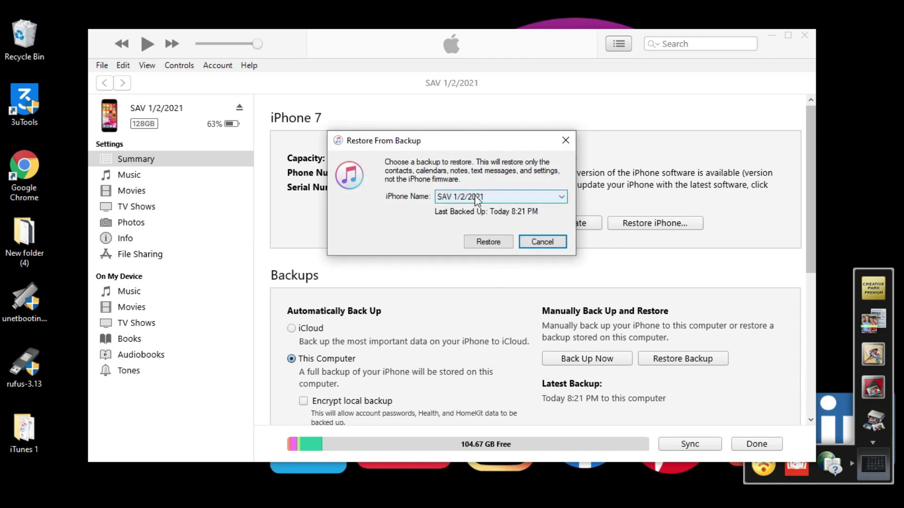
Pick the SAV 1/2/2021 backup from the list, then close Restore From Backup without restoring.
left_click(501, 197)
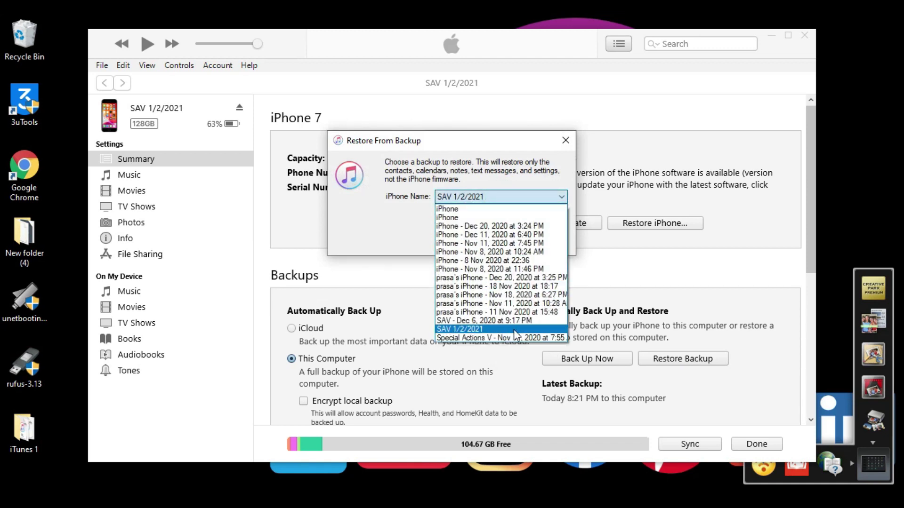
left_click(513, 329)
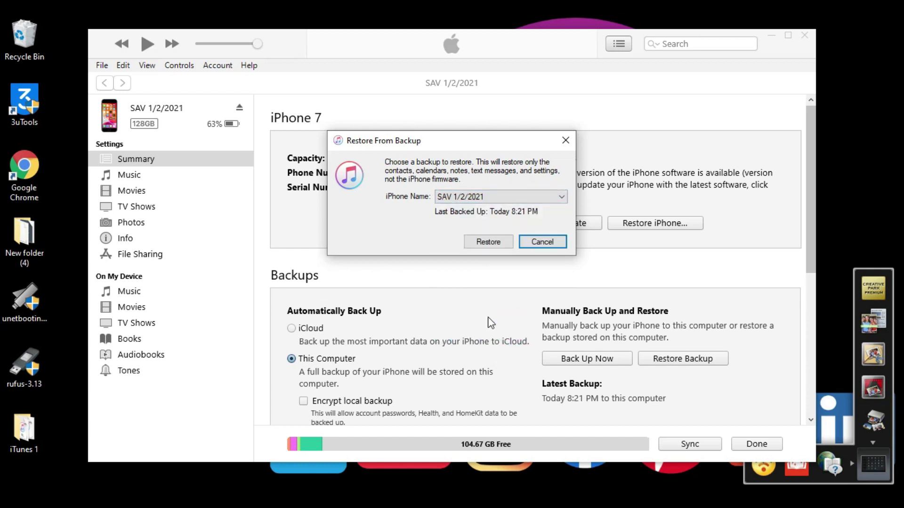
left_click(566, 141)
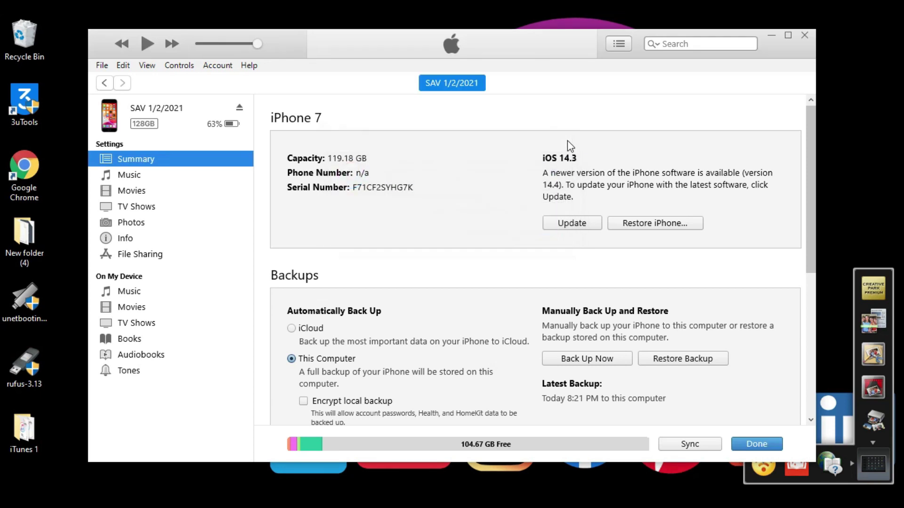